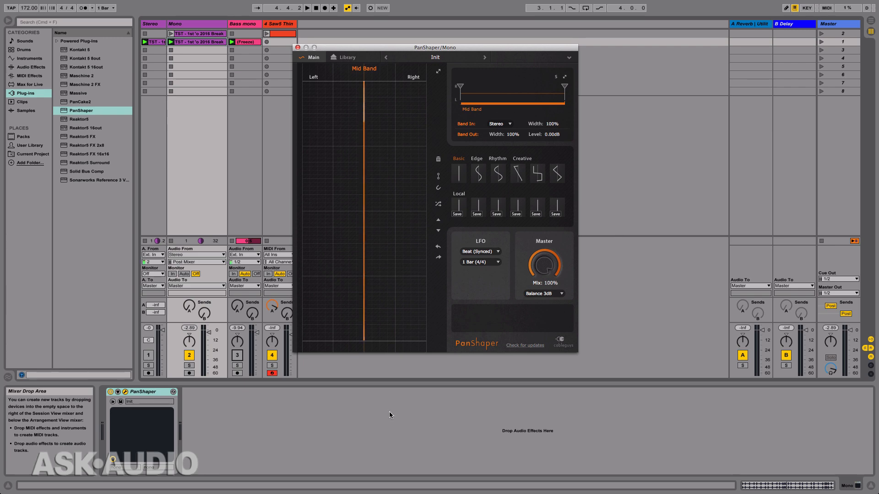
Step: Solo PanShaper's mid band on the Mono track and set its splits to about 1.40 kHz and 6.11 kHz
click(211, 25)
key(space)
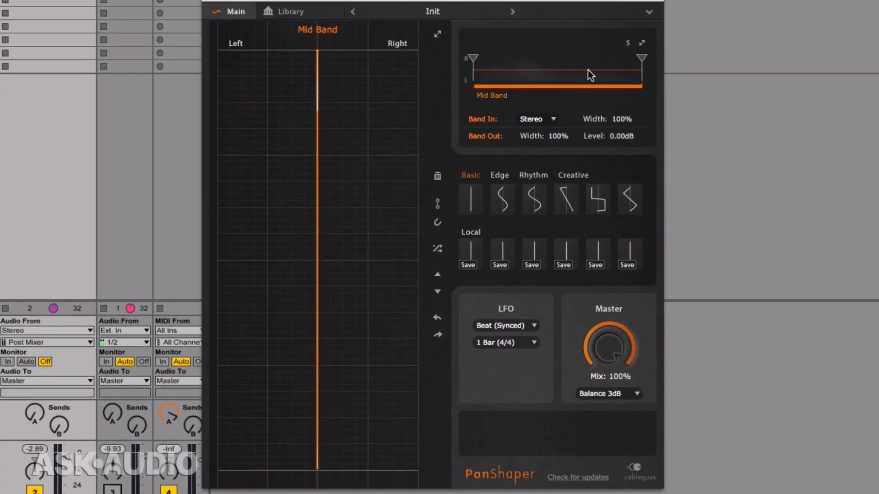
click(627, 43)
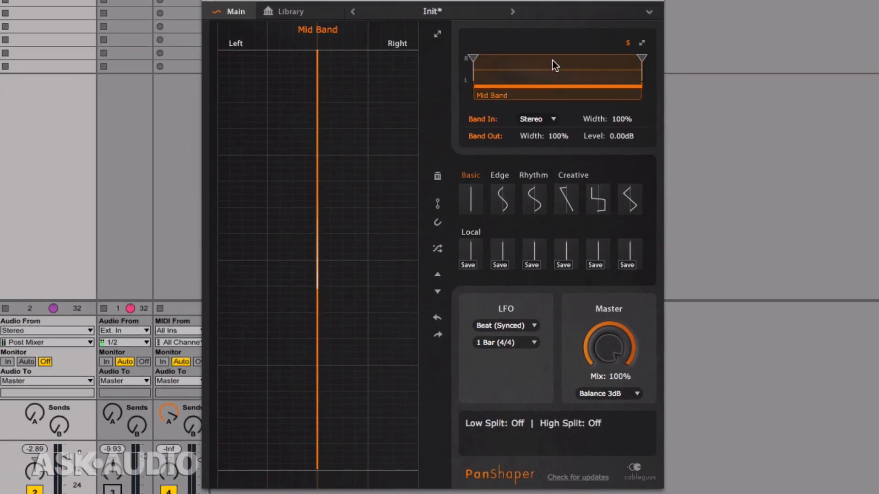
drag(482, 57, 567, 58)
drag(642, 57, 611, 58)
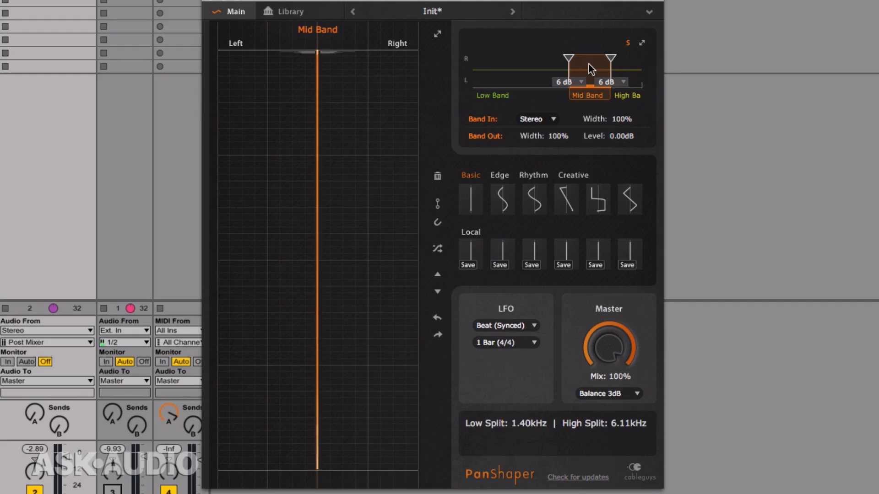
Step: Audition the soloed band while raising the low split to about 4.72 kHz and the high split to about 7.52 kHz
key(space)
drag(569, 59, 615, 58)
key(space)
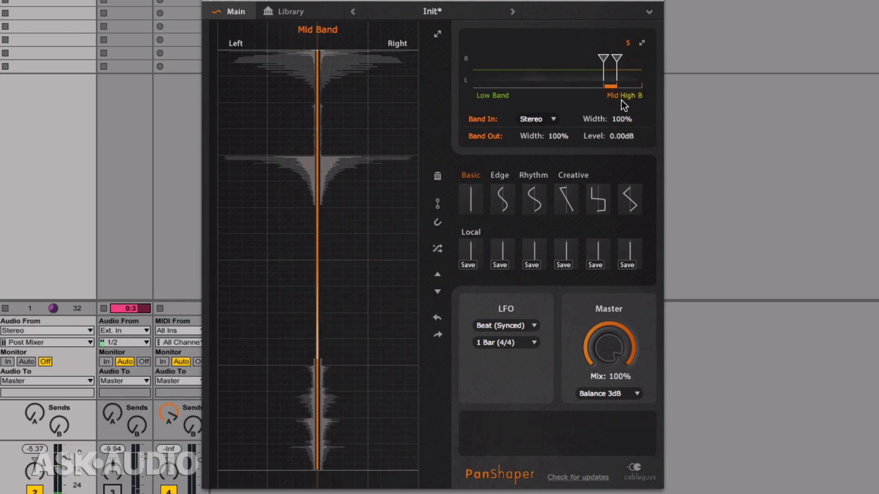
Step: Set the band split slopes of both the high split and the low split to 12 dB
click(616, 82)
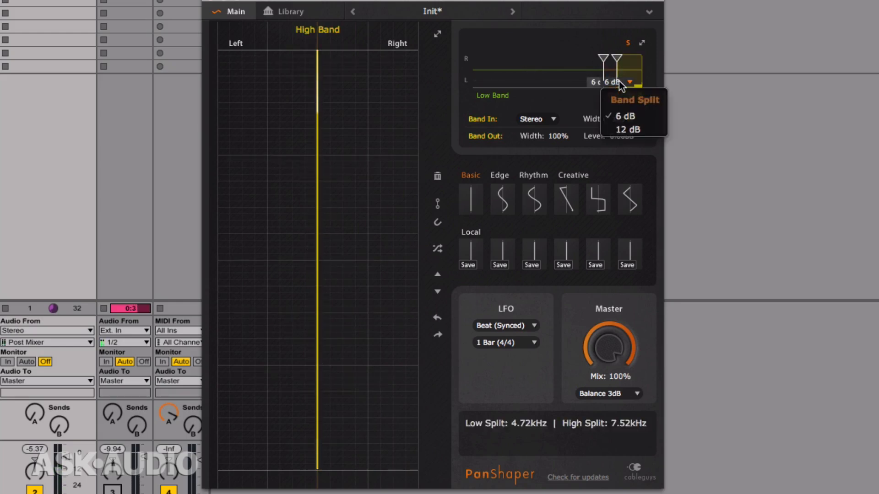
click(631, 130)
click(595, 82)
click(623, 129)
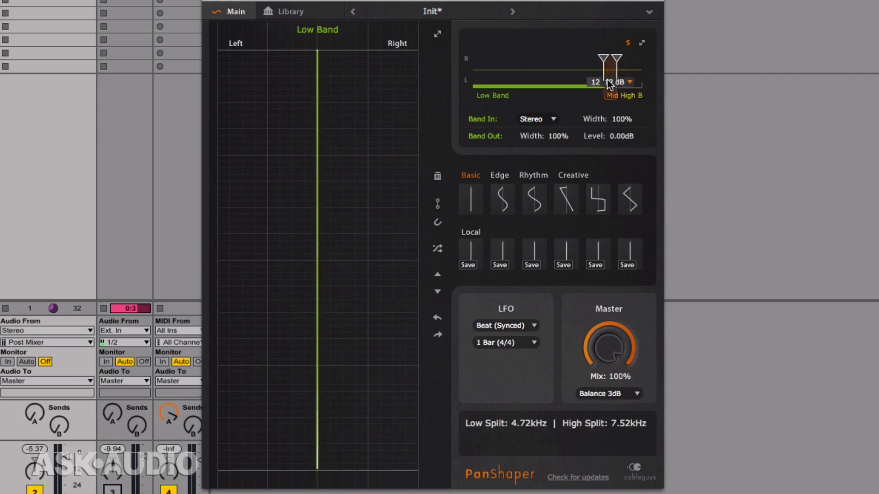
Step: Select the mid band and shift its low split to about 5.81 kHz and its high split to about 9.25 kHz
drag(603, 59, 602, 58)
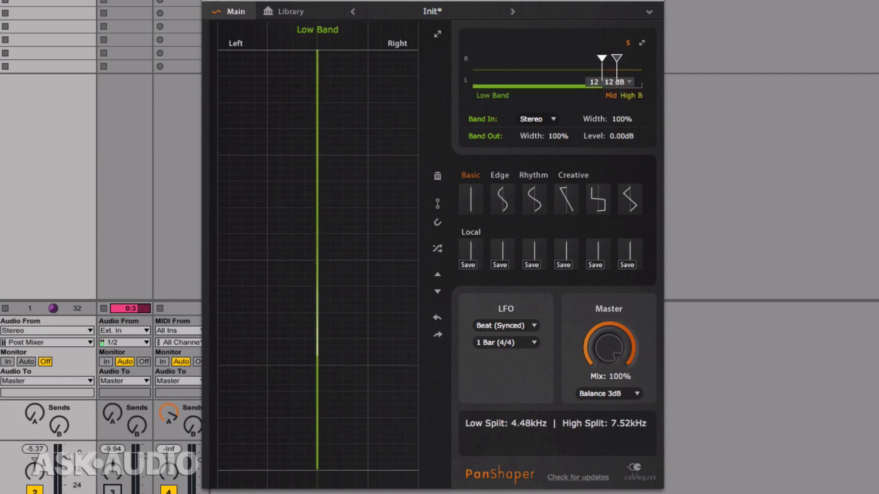
click(607, 71)
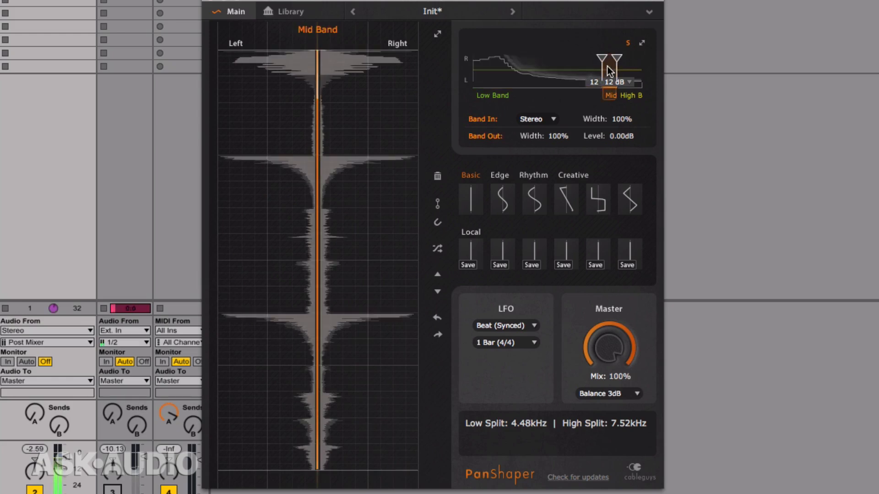
drag(616, 59, 609, 58)
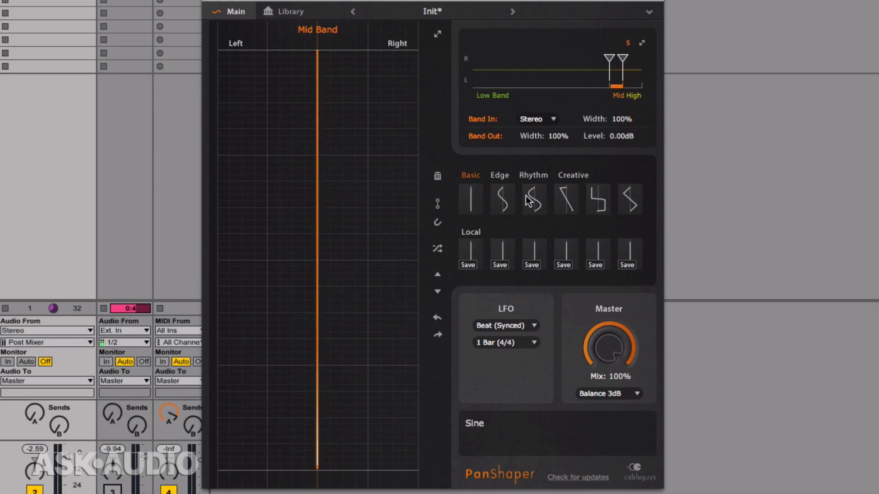
Step: Apply the Sine pan curve to the mid band and set the LFO mode to Hertz (Synced)
click(500, 198)
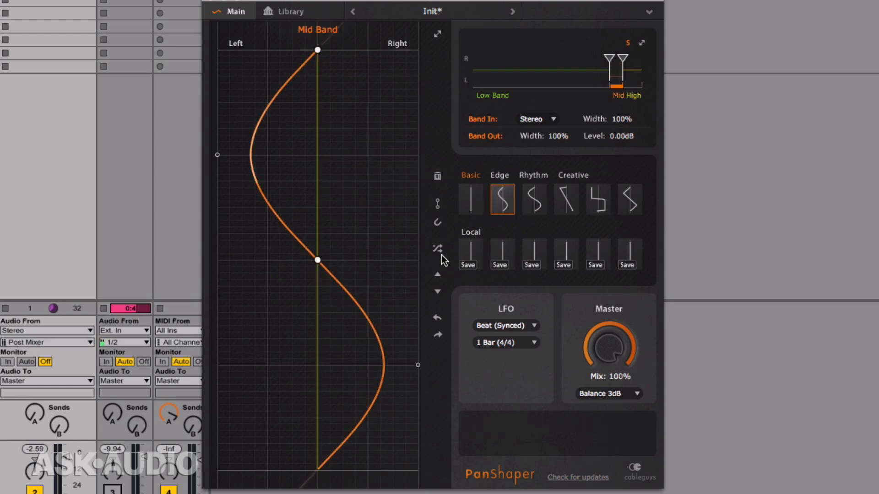
click(515, 326)
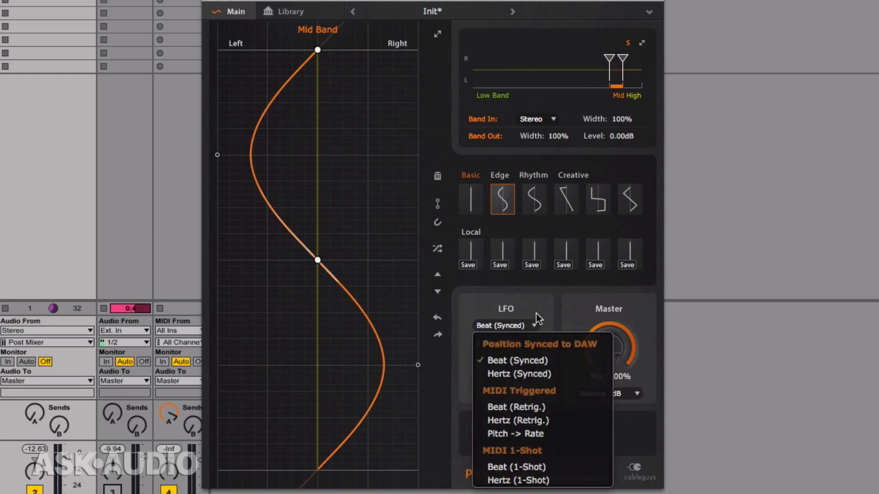
click(531, 325)
click(523, 343)
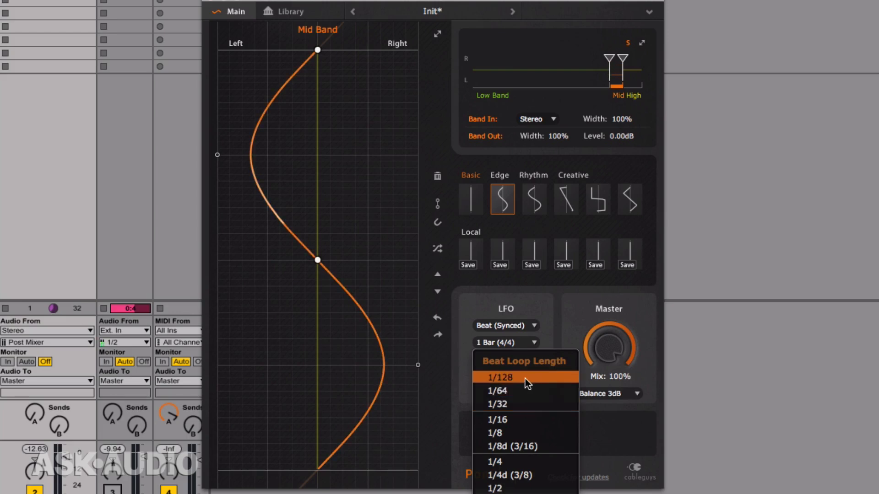
click(552, 332)
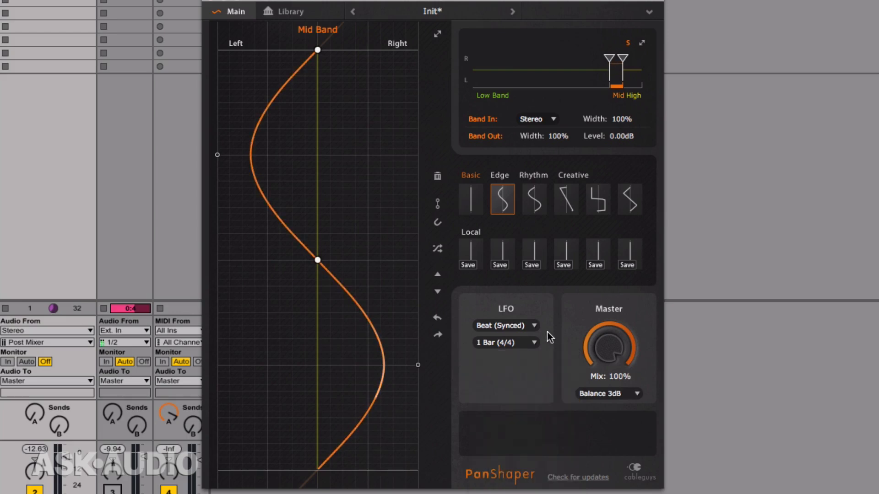
click(523, 327)
click(523, 374)
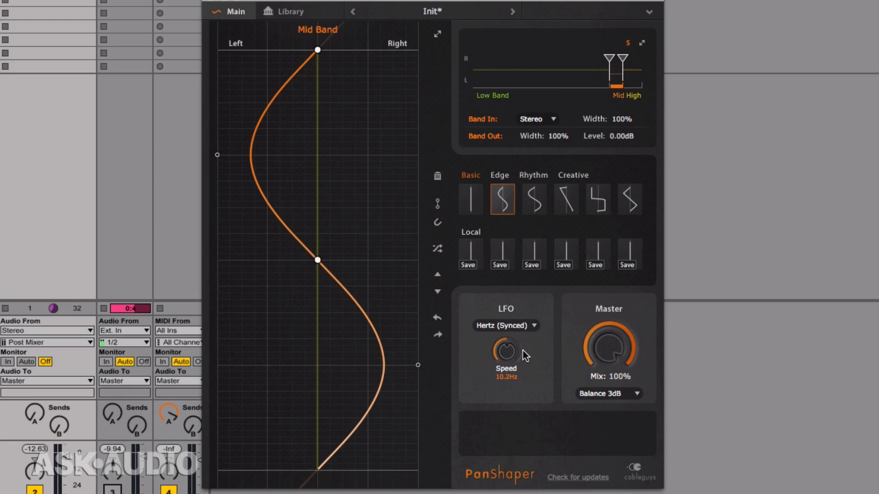
Step: Sweep the LFO speed up to about 5.24 kHz during playback and settle on 806 Hz
key(space)
drag(502, 351, 506, 325)
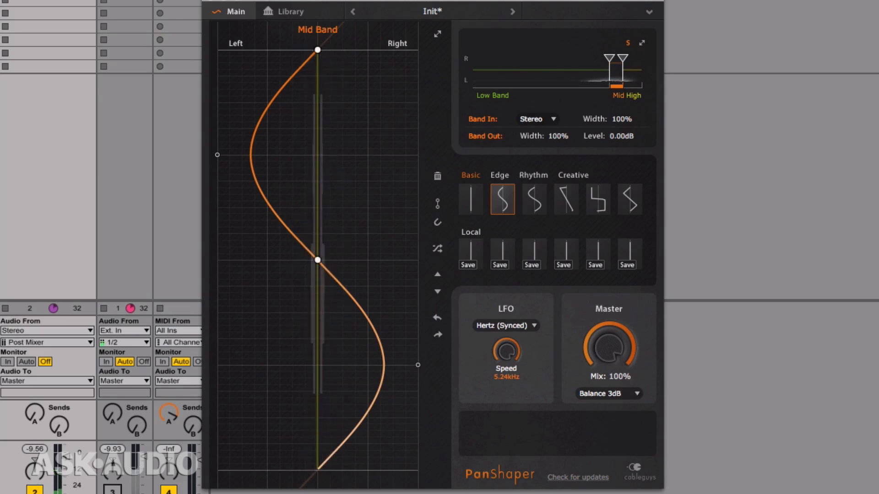
mouse_move(506, 351)
mouse_down()
mouse_move(506, 368)
mouse_move(504, 353)
mouse_up()
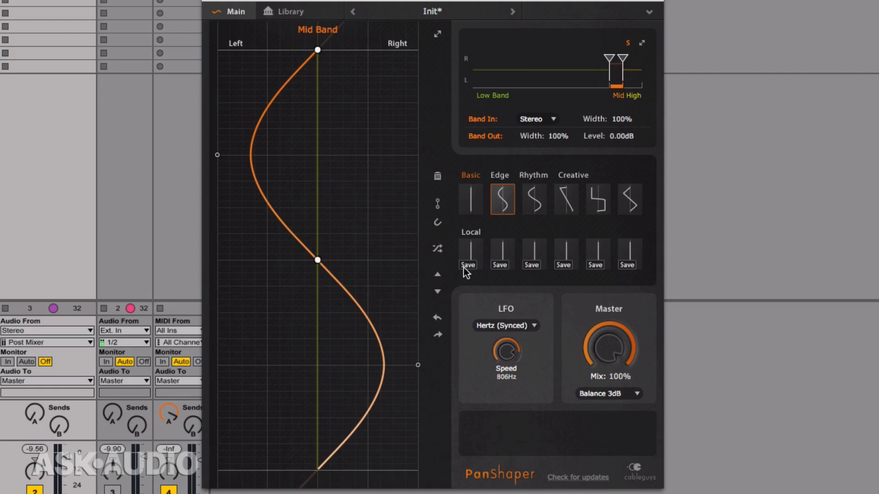
Step: Apply the square pan curve to the mid band and sweep the LFO speed during playback, ending at 858 Hz
click(603, 203)
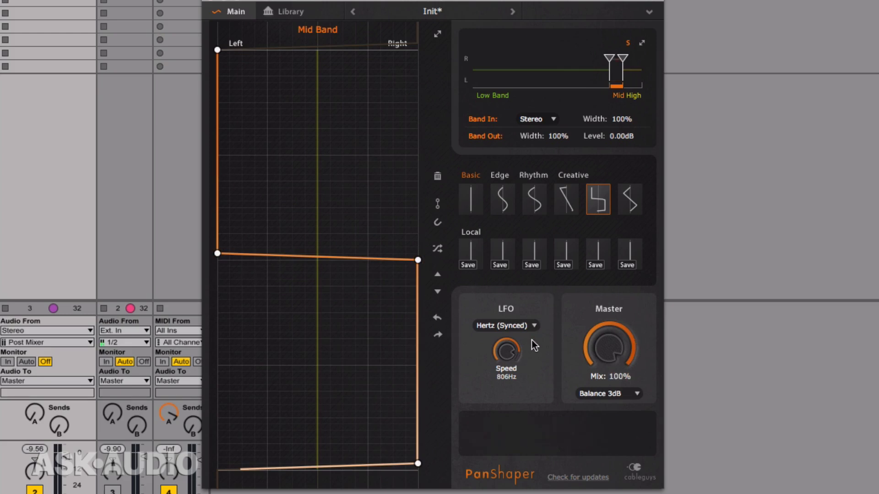
key(space)
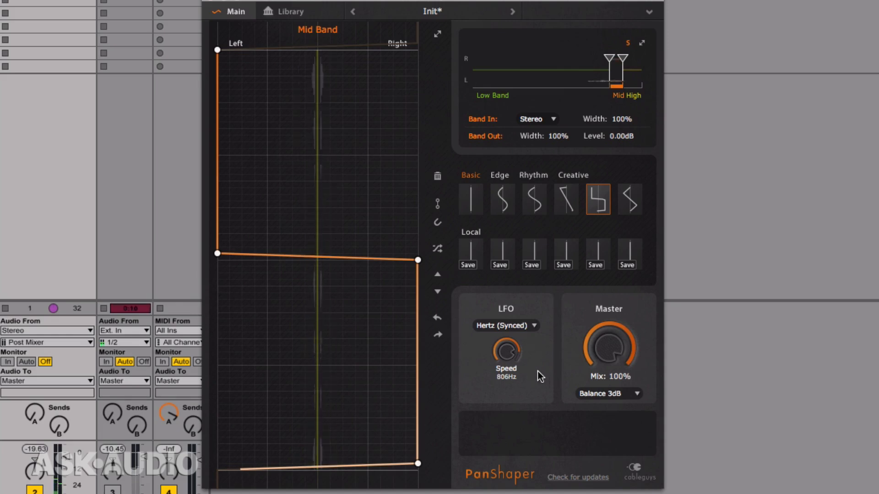
mouse_move(509, 355)
mouse_down()
mouse_move(510, 366)
mouse_move(510, 343)
mouse_move(510, 354)
mouse_up()
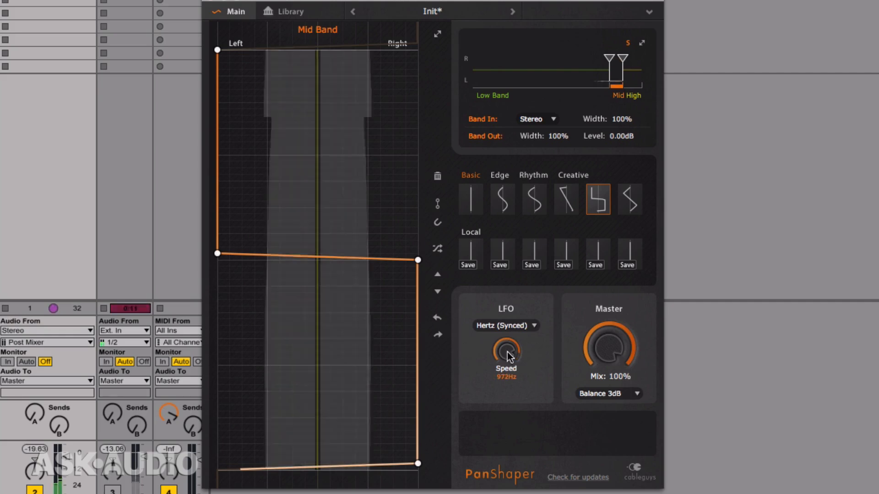
drag(507, 352, 507, 320)
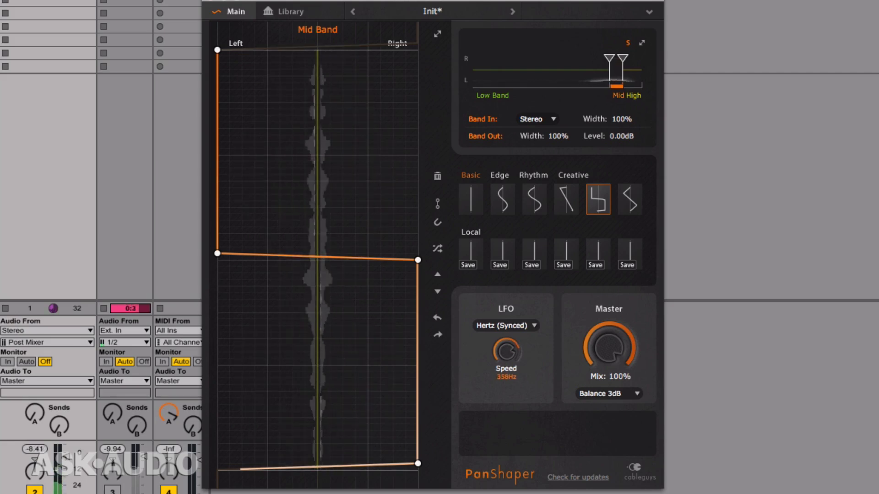
drag(507, 351, 506, 358)
Step: Turn the square curve's two middle points into smooth curve points and raise the LFO speed to 1.17 kHz
right_click(417, 260)
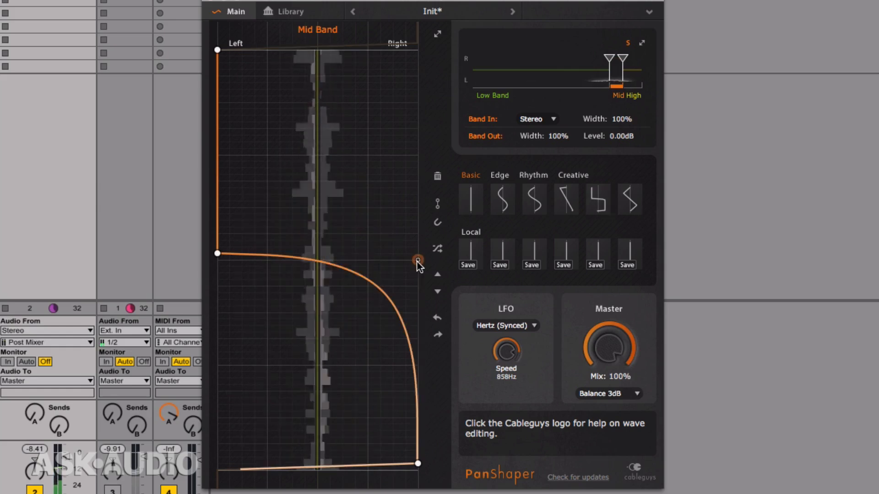
right_click(218, 254)
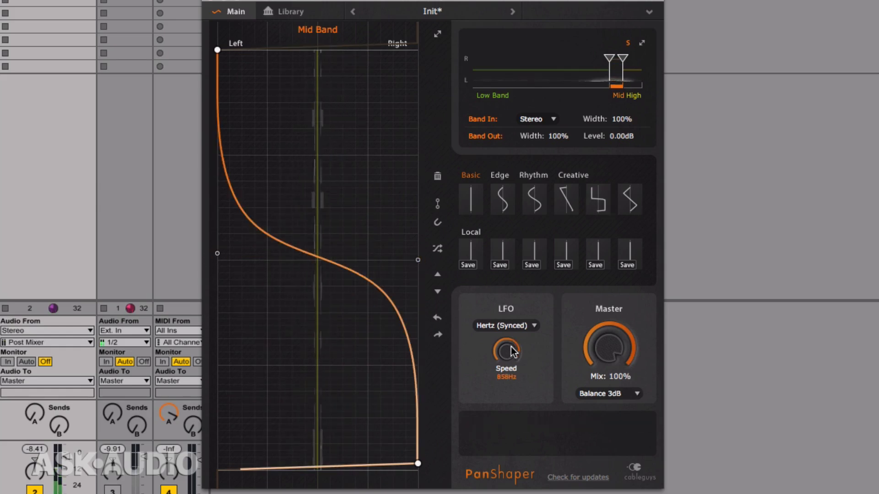
drag(506, 351, 506, 348)
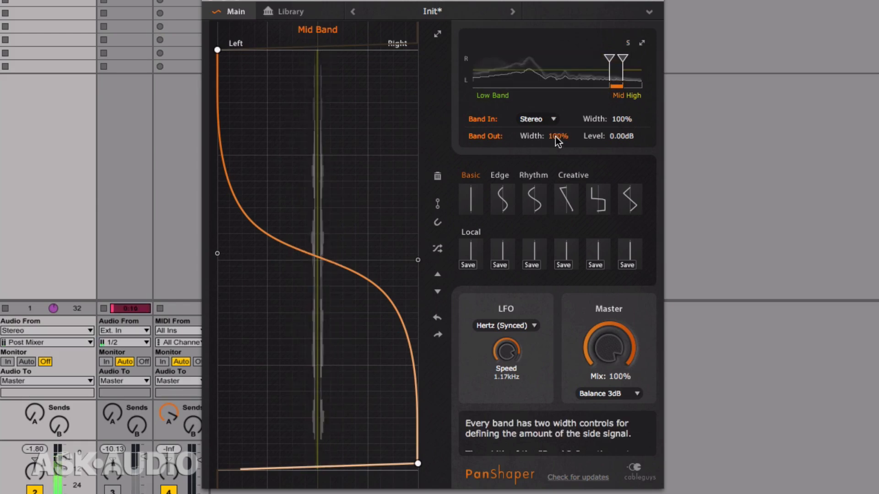
Step: Compare the master mix at 0% and 100%, and try the mid band's output width at 0% and 170%
drag(581, 357, 581, 403)
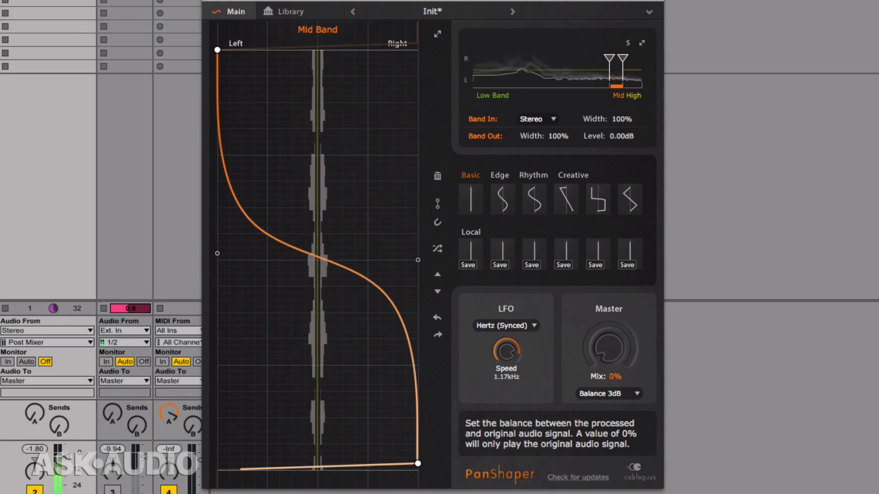
drag(582, 357, 582, 311)
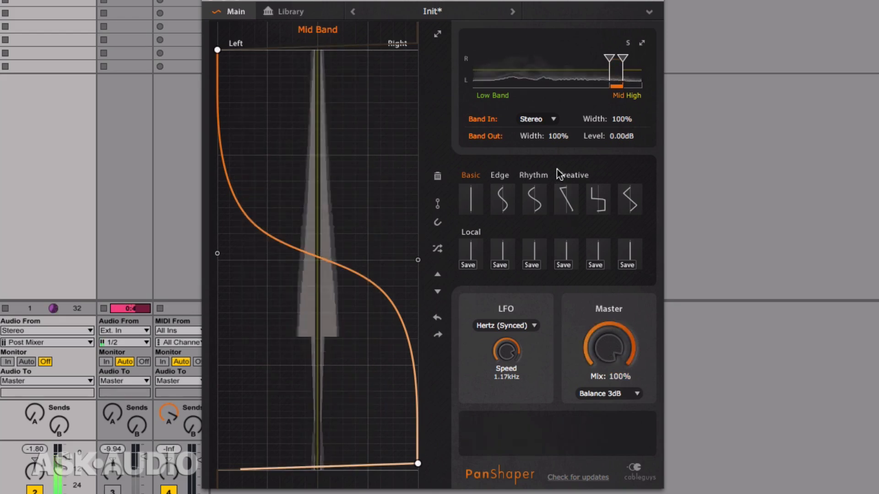
mouse_move(554, 134)
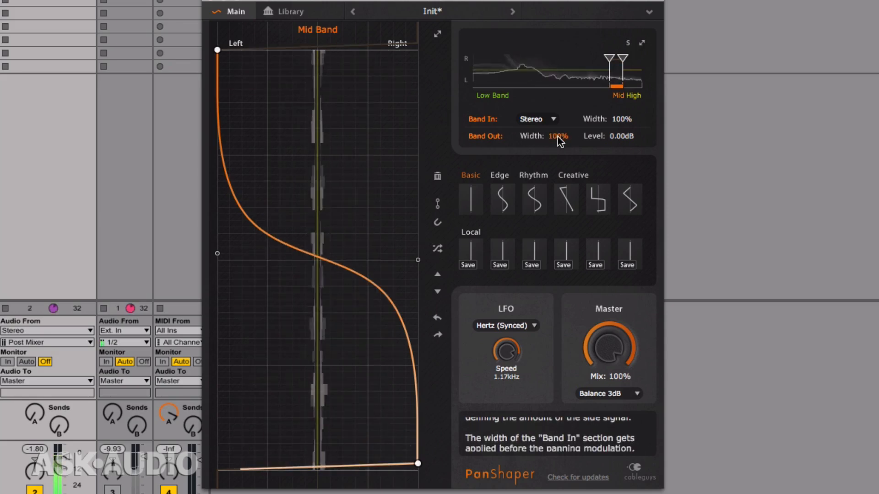
drag(558, 136, 558, 90)
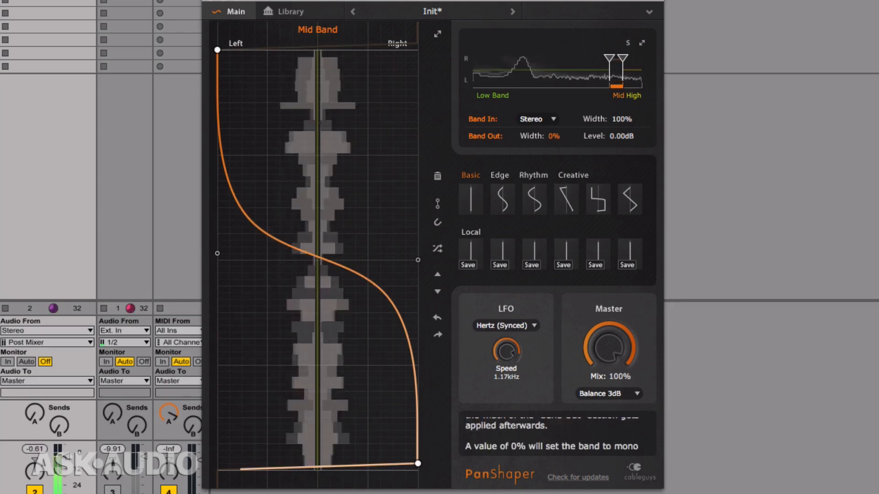
drag(558, 136, 557, 149)
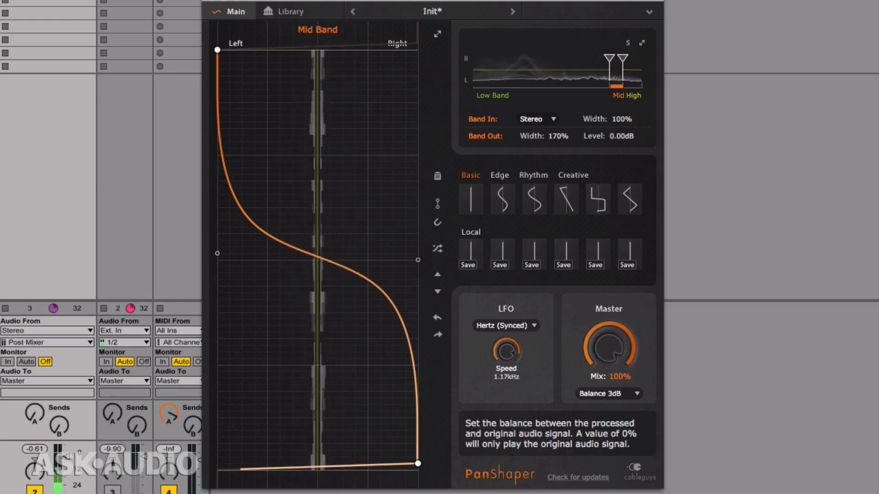
Step: Compare the master mix at 0% and 100% again, and set the mid band's output width to 0%
drag(609, 348, 609, 439)
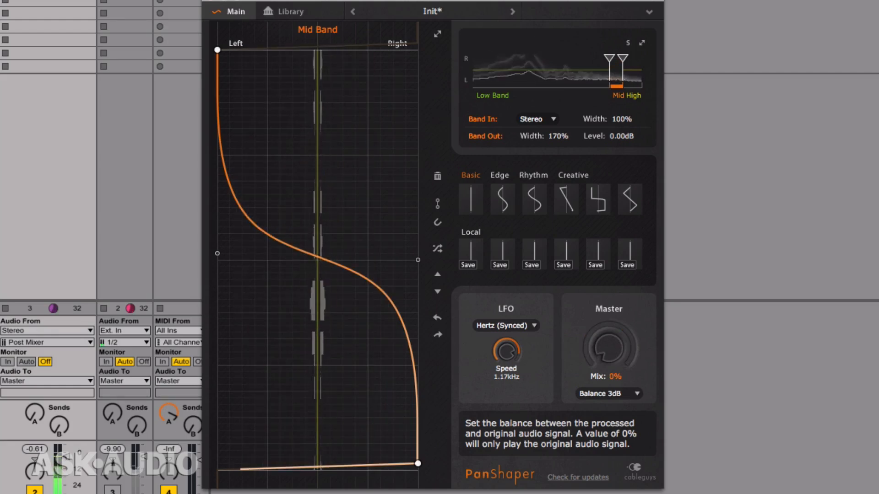
drag(609, 348, 608, 256)
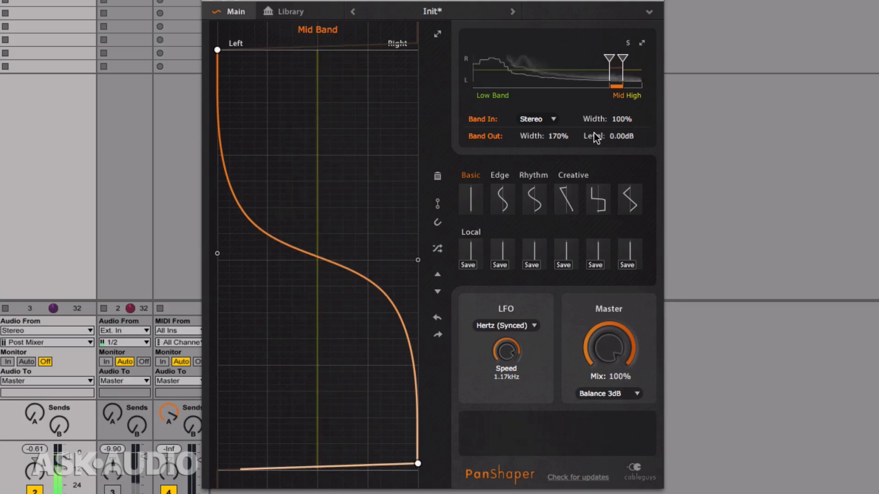
mouse_move(558, 137)
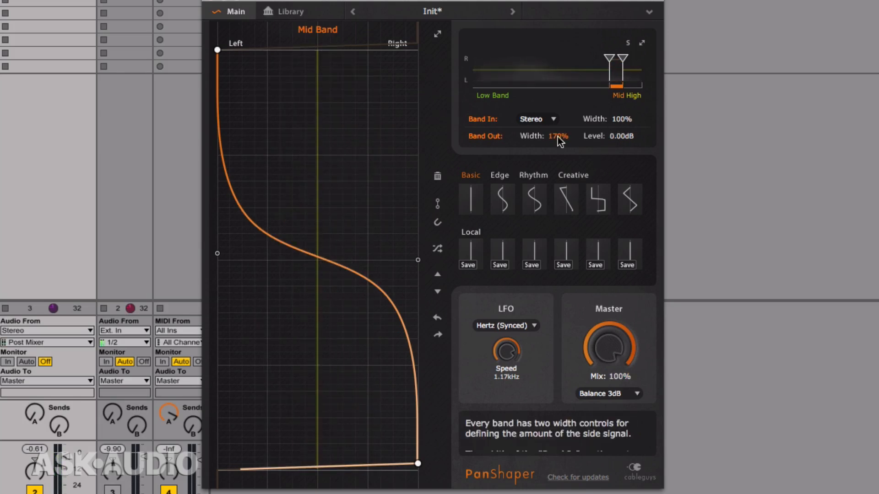
drag(557, 137, 557, 217)
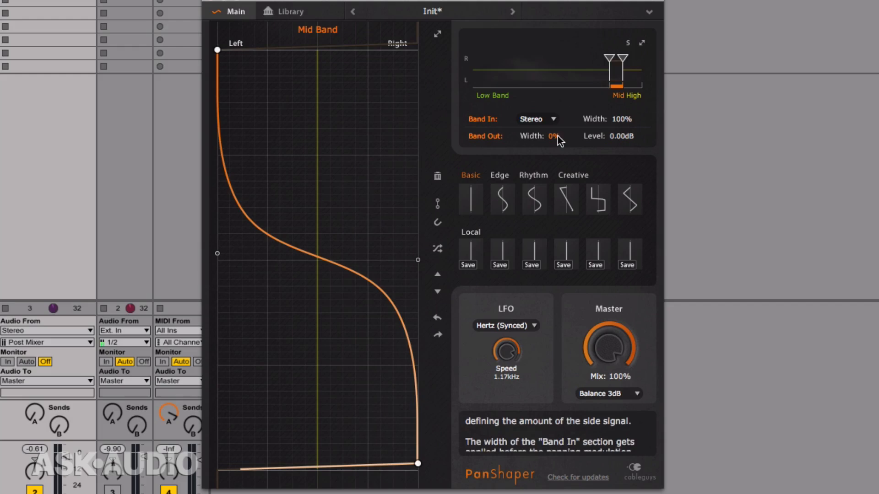
Step: Select and solo the high band, and apply the Sine pan curve to it
click(632, 78)
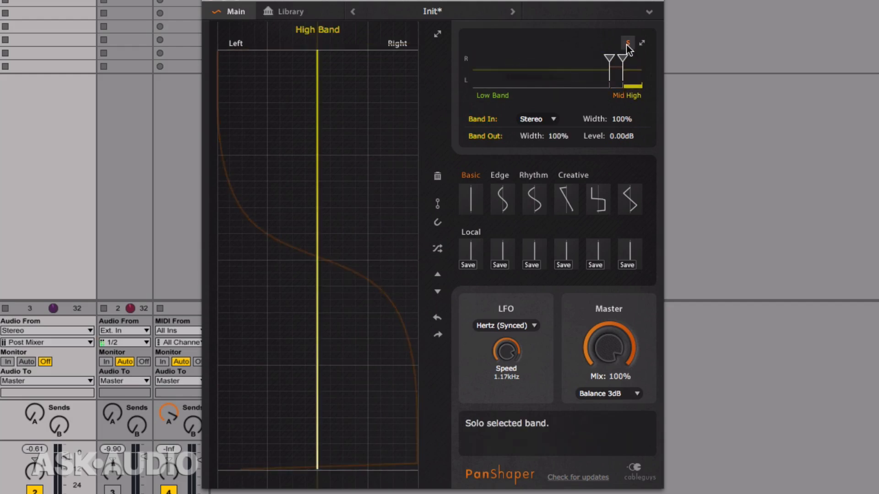
click(504, 201)
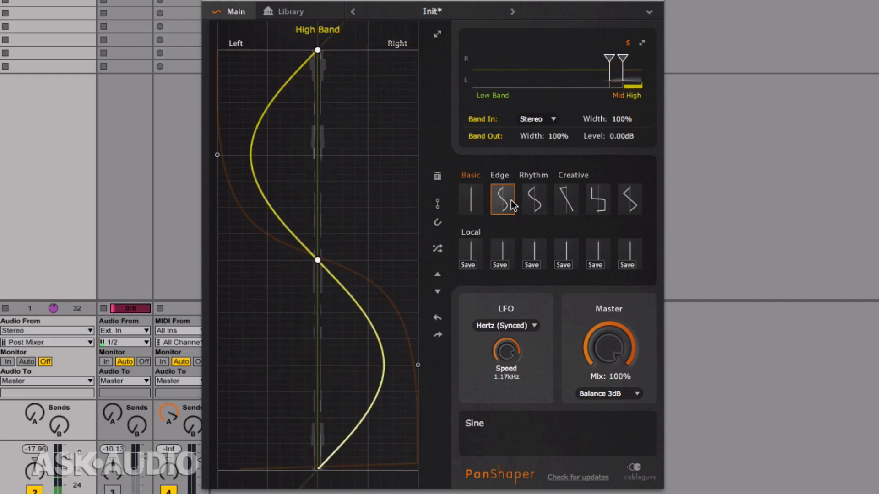
Step: Set the high band's output width to 144% and lower the LFO speed to 180 Hz
drag(560, 129, 559, 134)
drag(506, 363, 506, 376)
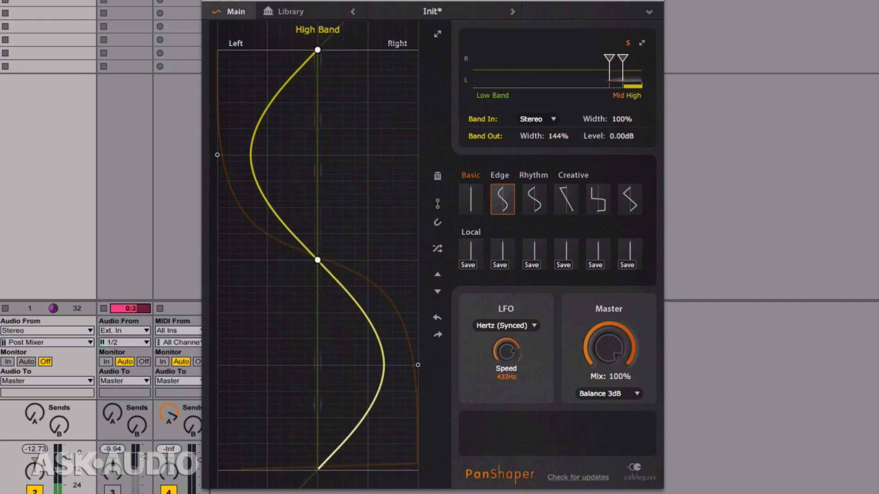
drag(506, 376, 506, 375)
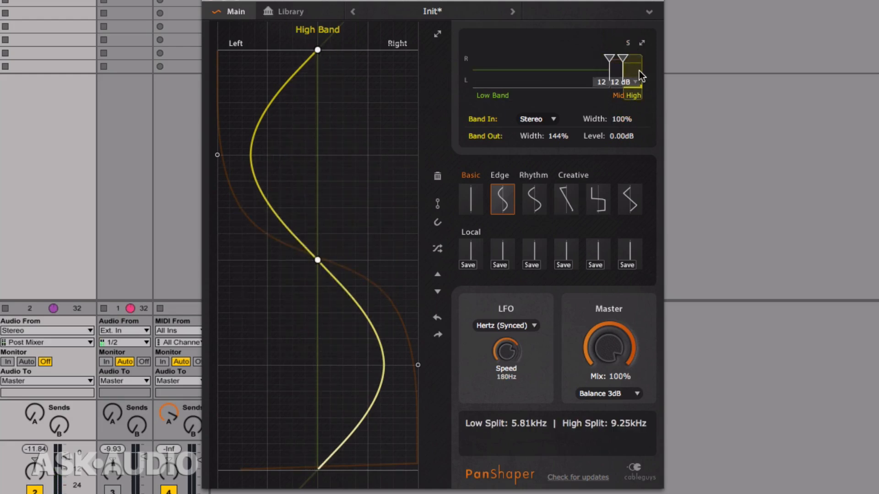
Step: Audition the high band with its output width at 0%, and raise the width to 147% with the master mix at 100%
drag(557, 135, 556, 139)
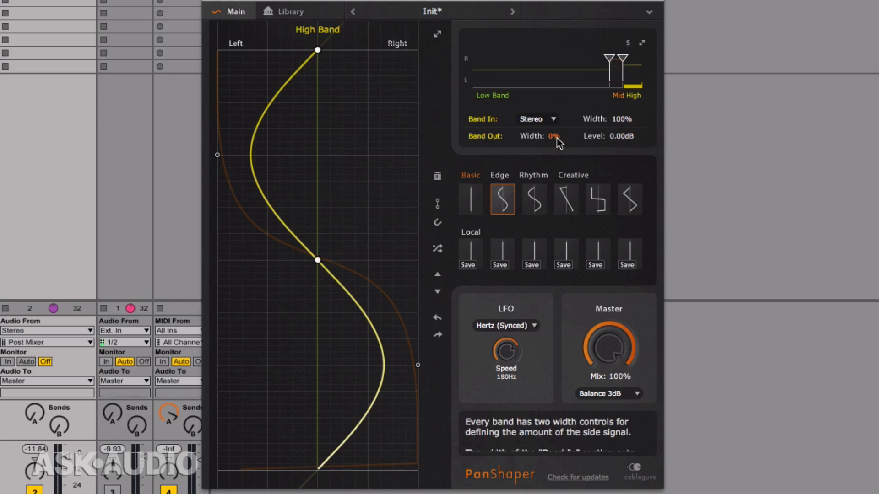
key(space)
drag(556, 138, 556, 81)
mouse_move(608, 348)
mouse_down()
mouse_move(609, 394)
mouse_move(609, 348)
mouse_up()
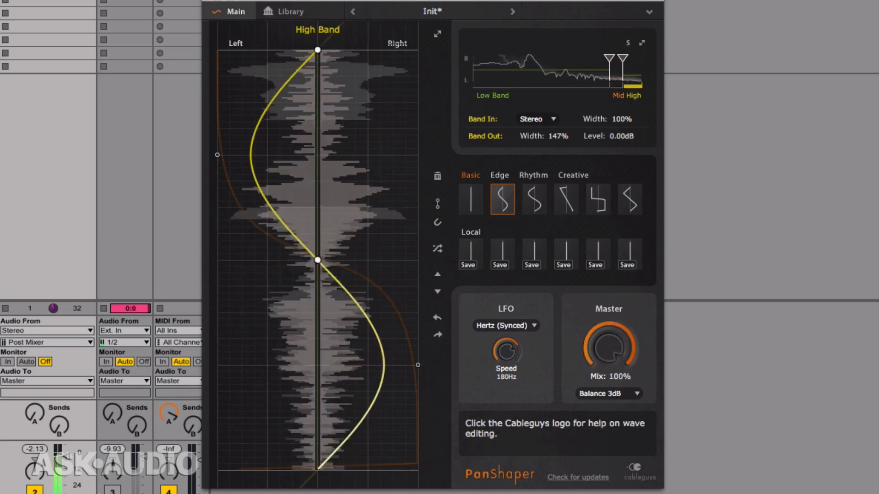